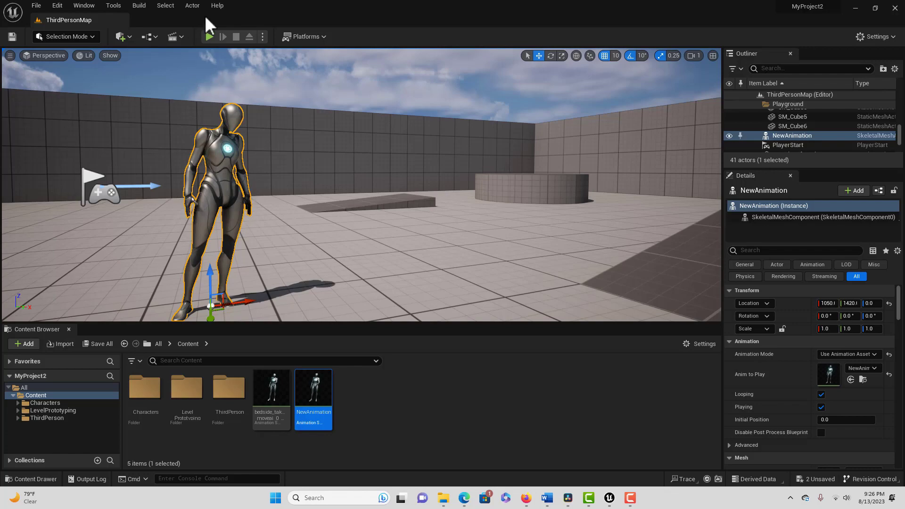
- Start a Play In Editor session of ThirdPersonMap
{"action": "left_click", "coordinate": [210, 36]}
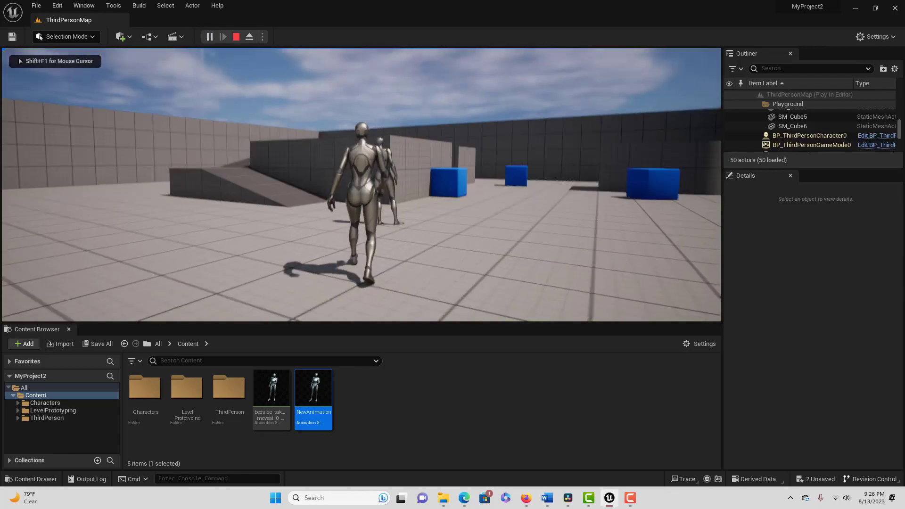
- Walk the character forward, end the play test, and open NewAnimation for editing
{"action": "key", "text": "w"}
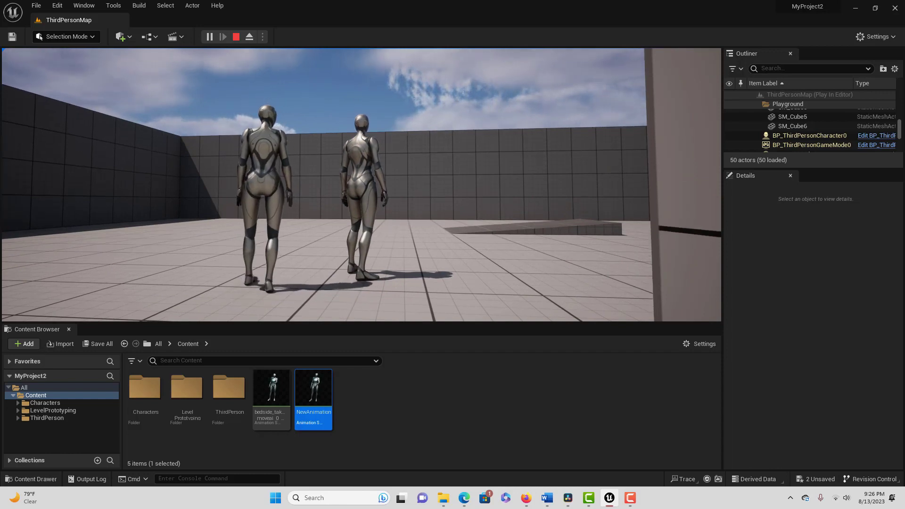
{"action": "key", "text": "Escape"}
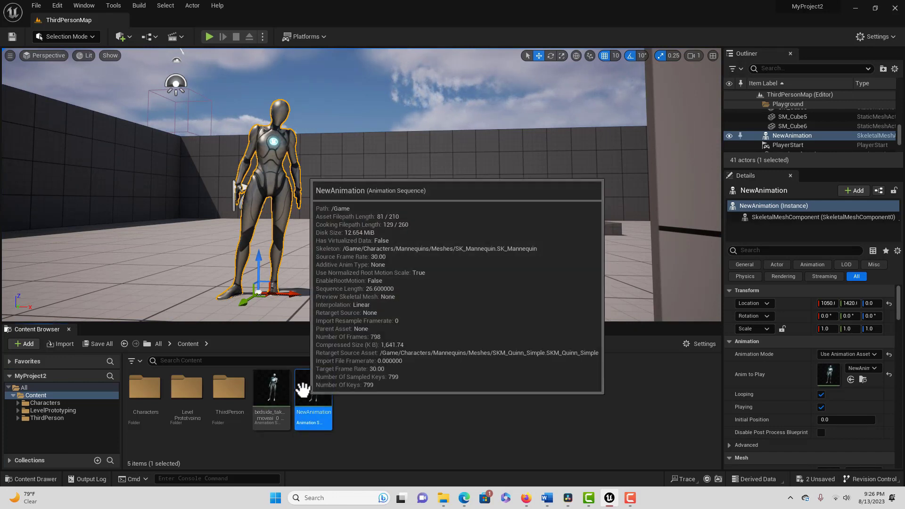
{"action": "double_click", "coordinate": [301, 389]}
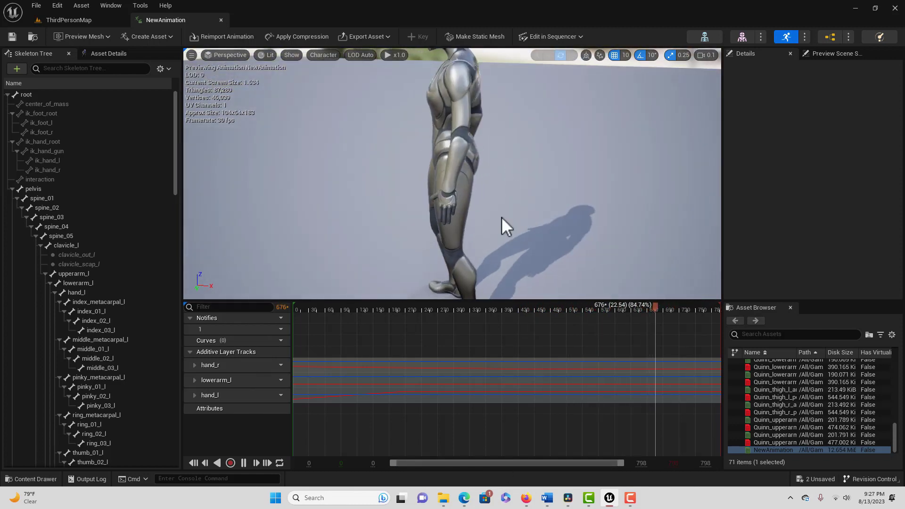
- Pause the NewAnimation preview at frame 713 and zoom the viewport
{"action": "key", "text": "space"}
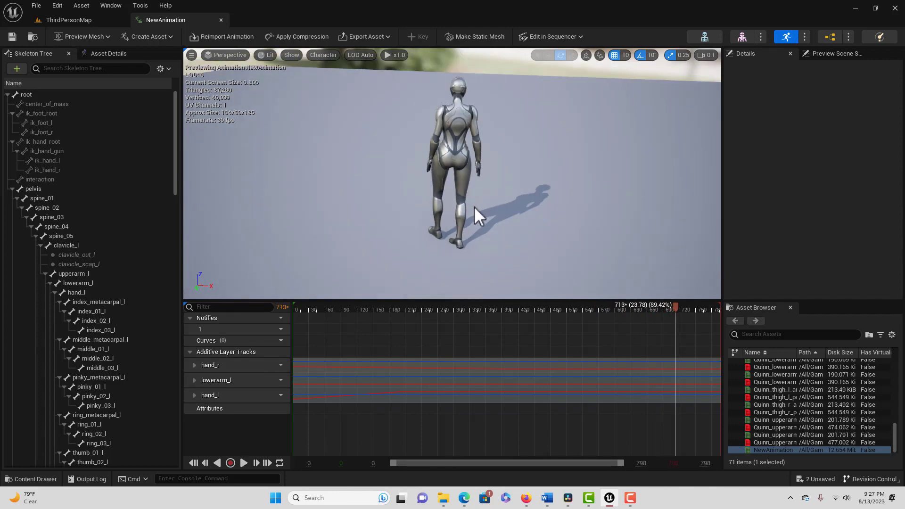
{"action": "scroll", "coordinate": [475, 206], "scroll_direction": "up", "scroll_amount": 5}
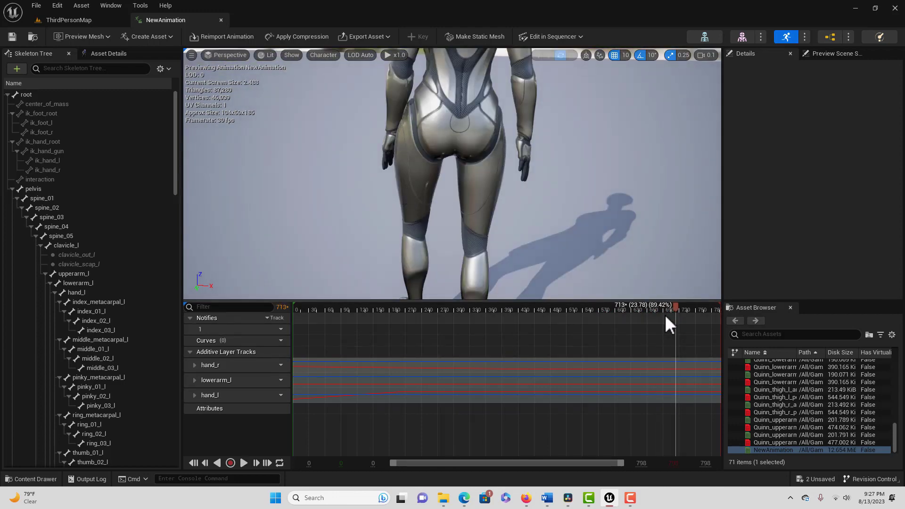
- Scrub the timeline back from frame 713 and zoom in on the mannequin
{"action": "left_click_drag", "start_coordinate": [677, 304], "coordinate": [589, 270]}
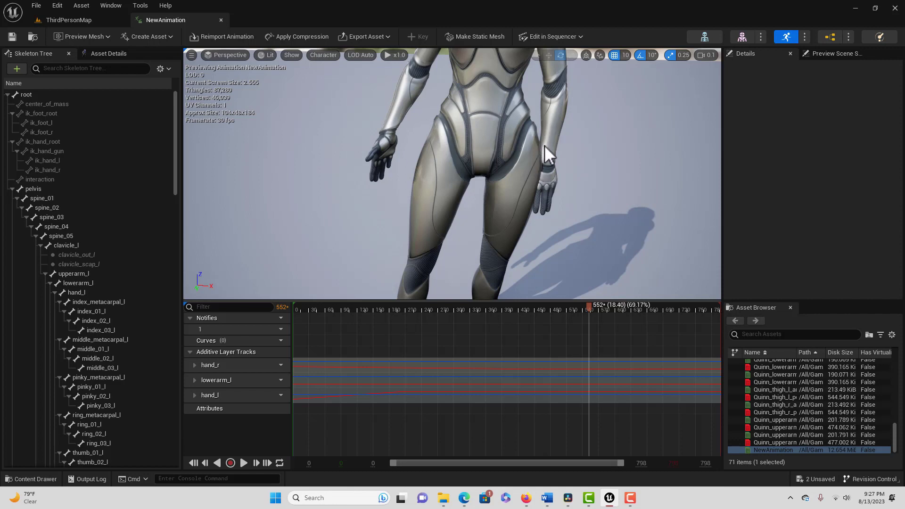
{"action": "scroll", "coordinate": [538, 87], "scroll_direction": "up", "scroll_amount": 3}
{"action": "scroll", "coordinate": [538, 87], "scroll_direction": "down", "scroll_amount": 5}
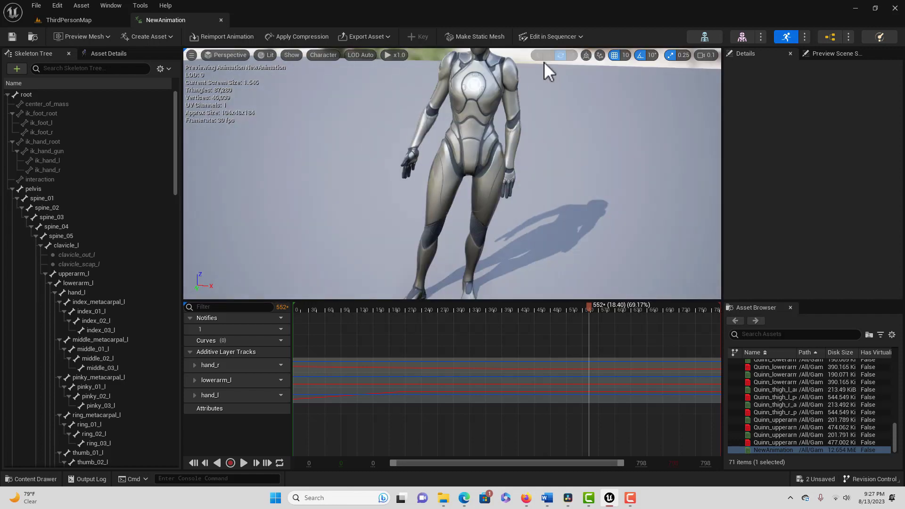
{"action": "scroll", "coordinate": [544, 61], "scroll_direction": "up", "scroll_amount": 2}
{"action": "scroll", "coordinate": [544, 61], "scroll_direction": "down", "scroll_amount": 2}
{"action": "scroll", "coordinate": [544, 63], "scroll_direction": "up", "scroll_amount": 2}
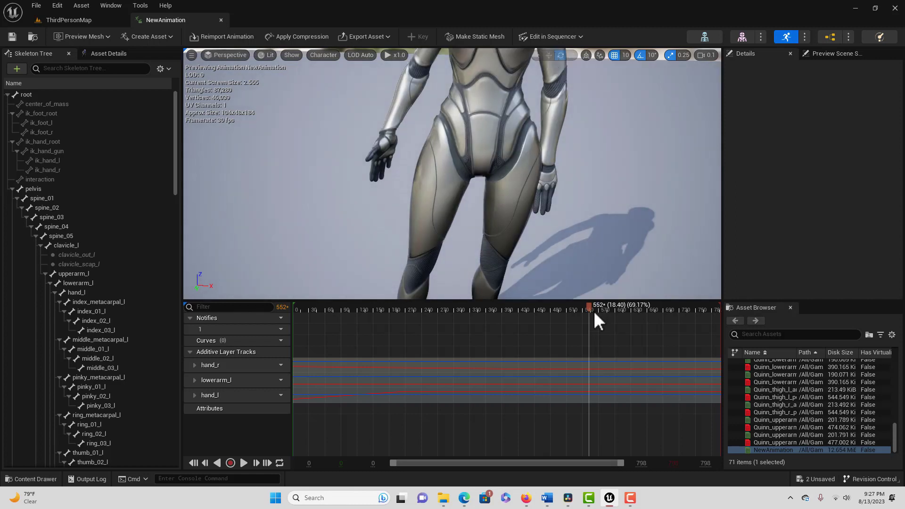
- Move the preview to frame 430, where the left hand hits the hip, and select upperarm_l
{"action": "left_click_drag", "start_coordinate": [593, 310], "coordinate": [524, 296]}
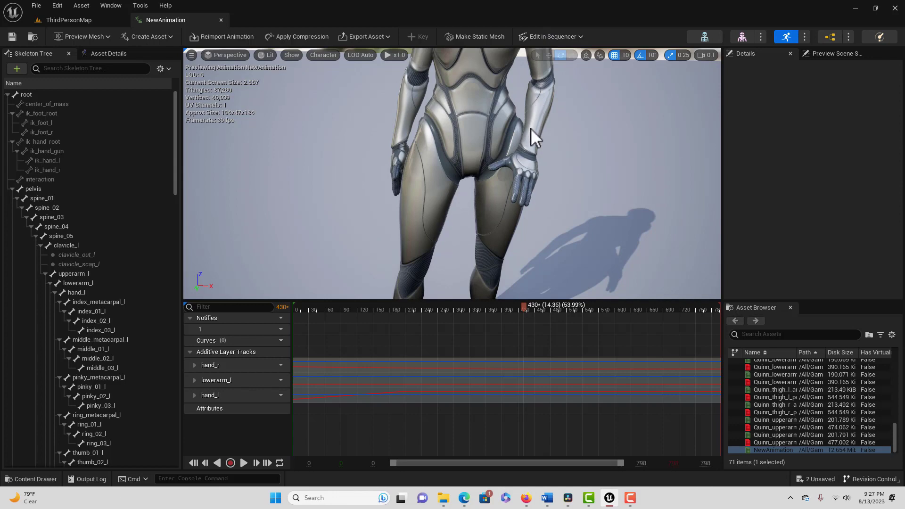
{"action": "scroll", "coordinate": [550, 135], "scroll_direction": "down", "scroll_amount": 5}
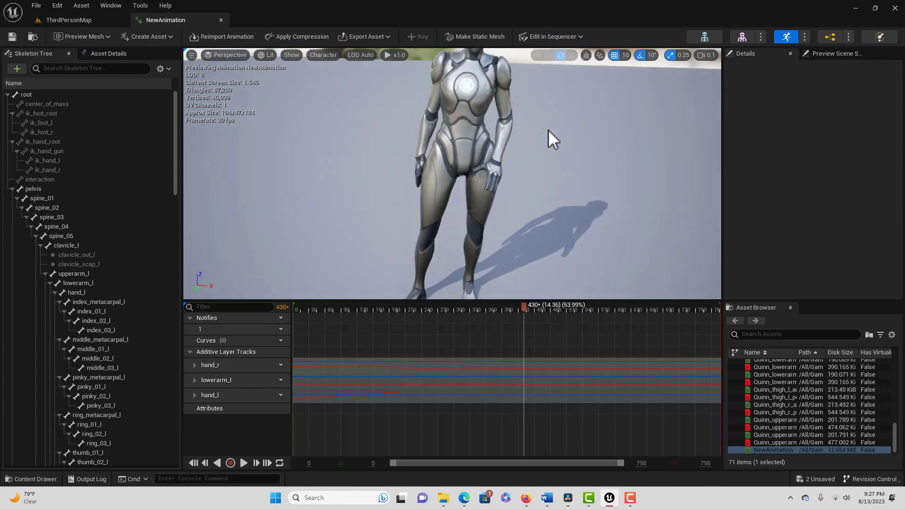
{"action": "scroll", "coordinate": [548, 129], "scroll_direction": "up", "scroll_amount": 6}
{"action": "scroll", "coordinate": [545, 115], "scroll_direction": "down", "scroll_amount": 5}
{"action": "scroll", "coordinate": [545, 115], "scroll_direction": "up", "scroll_amount": 3}
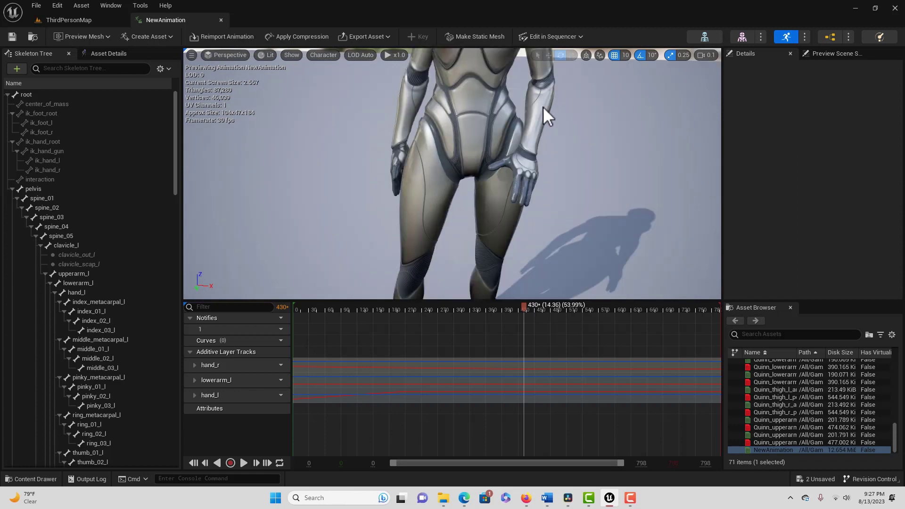
{"action": "scroll", "coordinate": [546, 60], "scroll_direction": "down", "scroll_amount": 3}
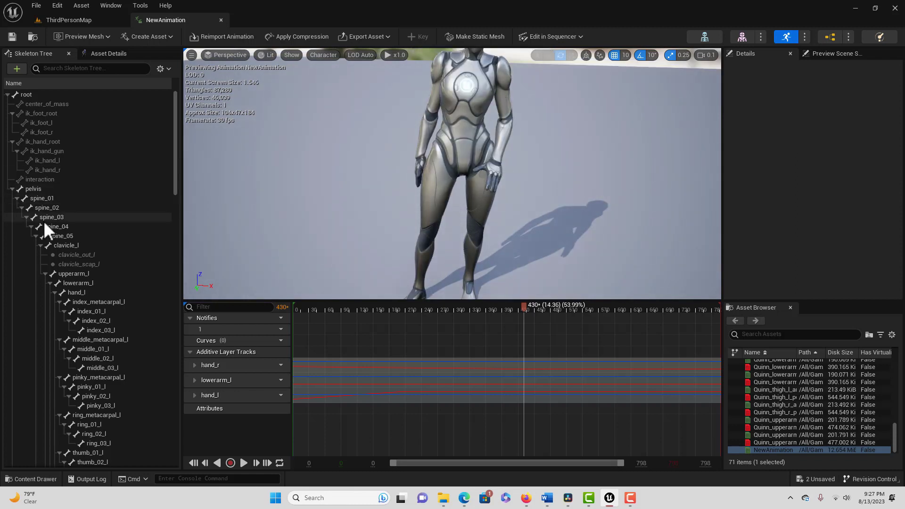
{"action": "left_click", "coordinate": [81, 274]}
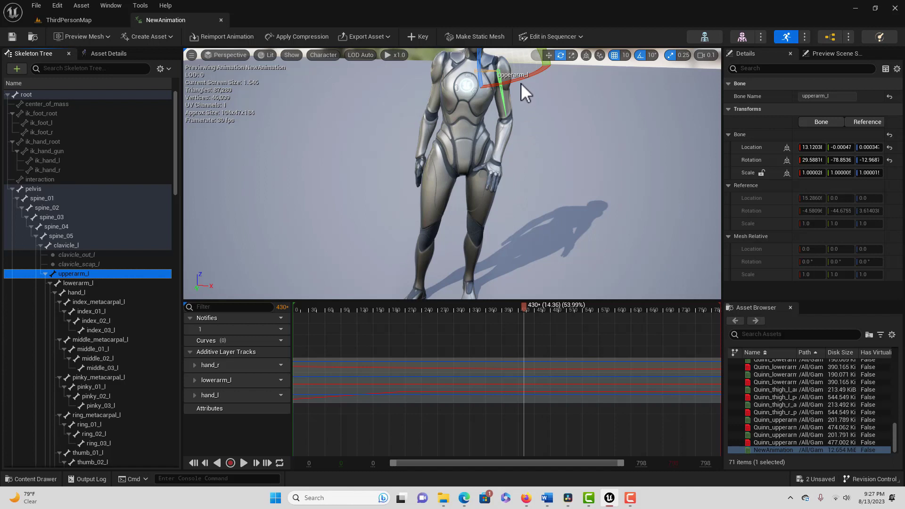
- Rotate upperarm_l so the left arm clears the hip, key it, and replay the animation
{"action": "left_click_drag", "start_coordinate": [520, 76], "coordinate": [495, 96]}
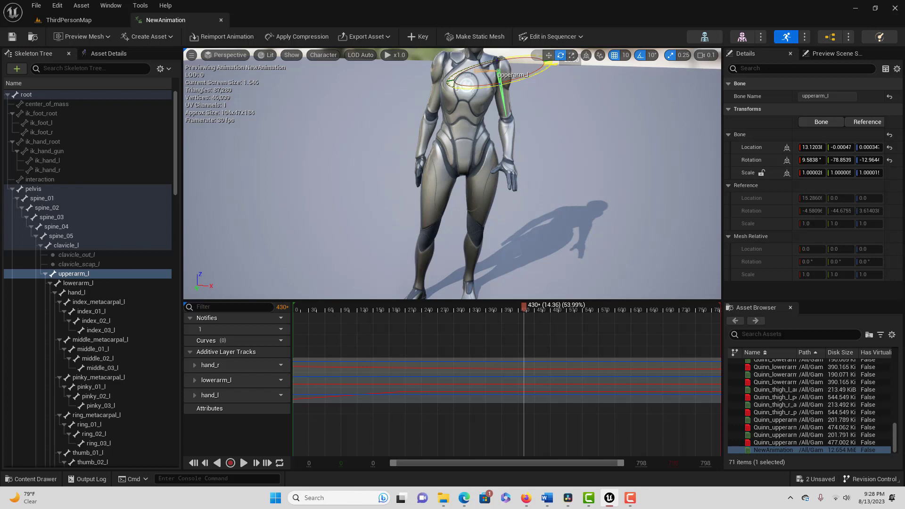
{"action": "left_click_drag", "start_coordinate": [495, 96], "coordinate": [488, 104]}
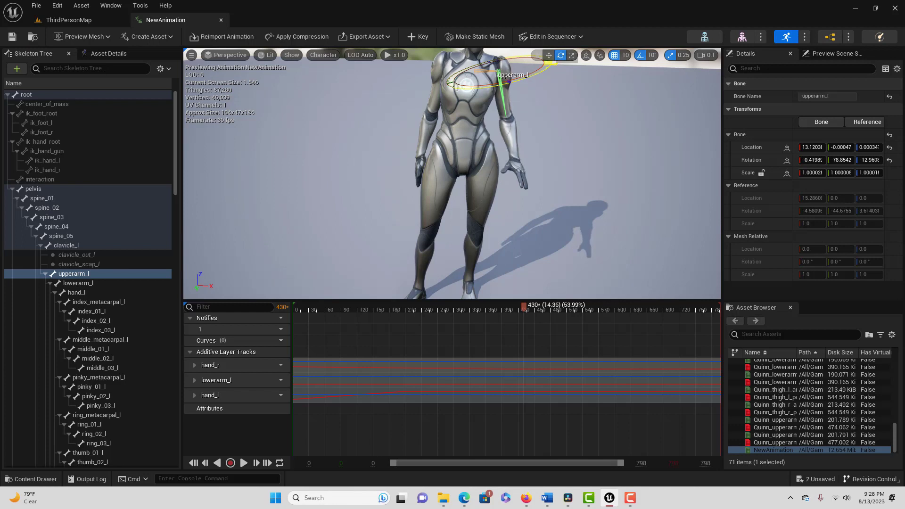
{"action": "left_click", "coordinate": [559, 87]}
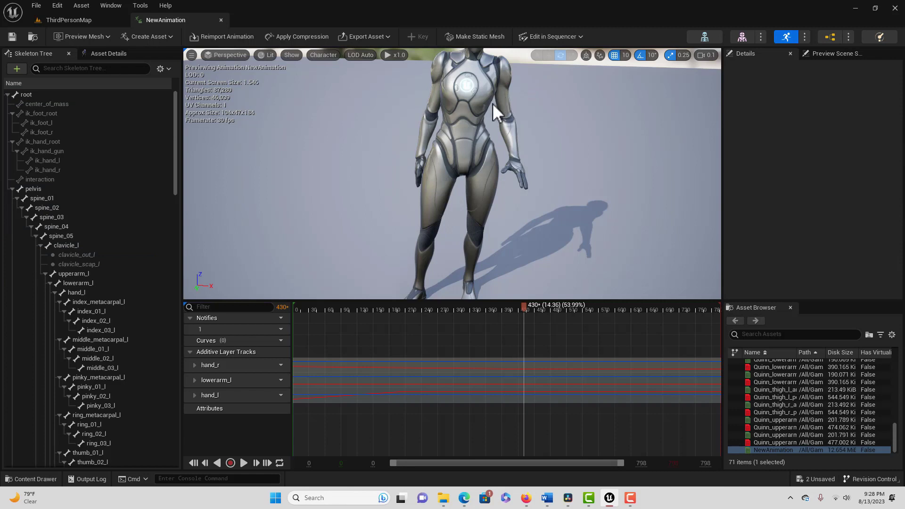
{"action": "left_click", "coordinate": [83, 276]}
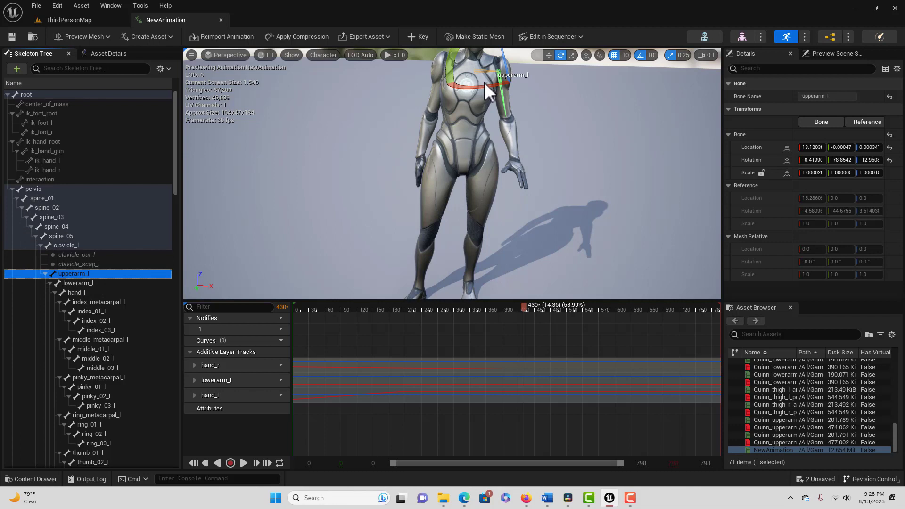
{"action": "mouse_move", "coordinate": [484, 85]}
{"action": "left_mouse_down"}
{"action": "mouse_move", "coordinate": [493, 98]}
{"action": "mouse_move", "coordinate": [480, 82]}
{"action": "left_mouse_up"}
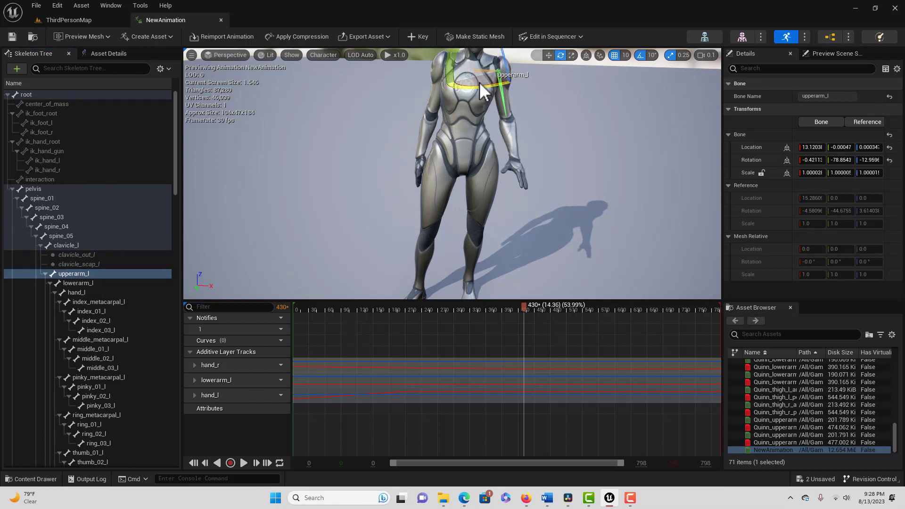
{"action": "left_click", "coordinate": [414, 37]}
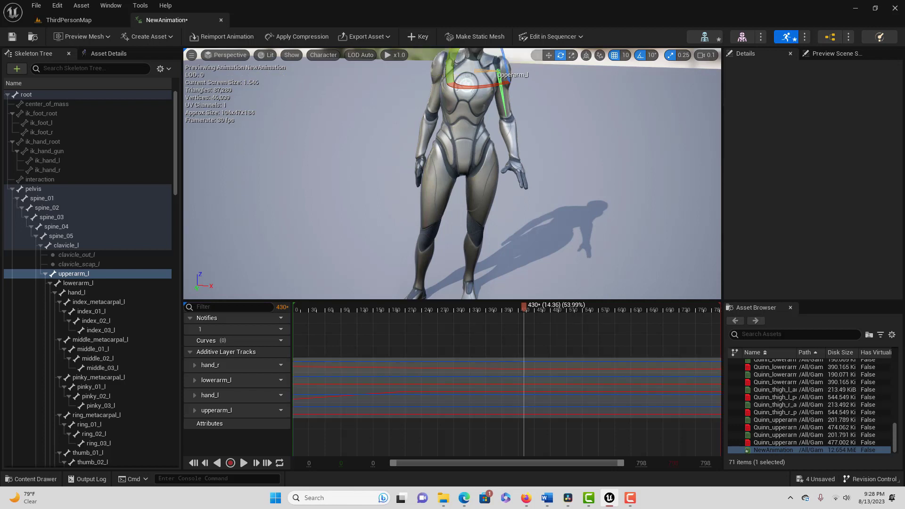
{"action": "left_click", "coordinate": [244, 460]}
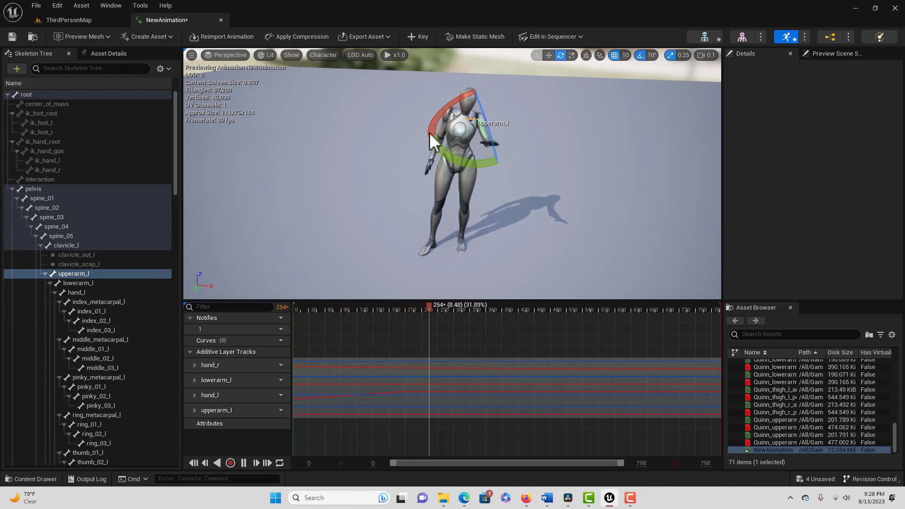
- Pause the edited preview at frame 348 and rewind it to frame 0
{"action": "left_click", "coordinate": [248, 462]}
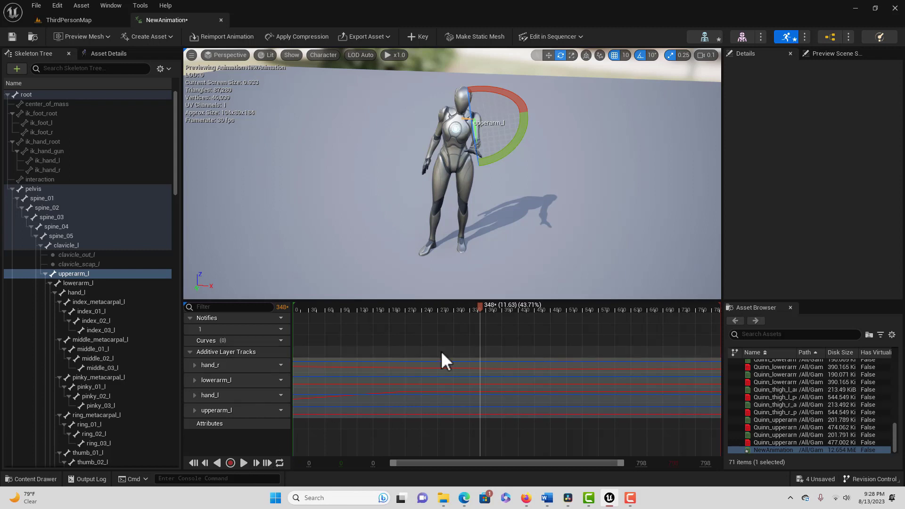
{"action": "left_click", "coordinate": [200, 463]}
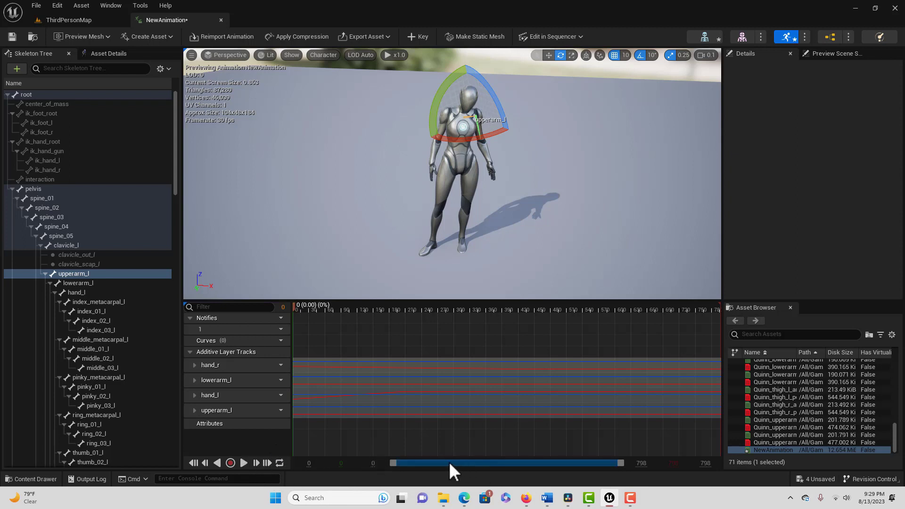
- Record the playing preview as NewAnimation1: 769 keys over 25.6 seconds at 30 fps
{"action": "left_click_drag", "start_coordinate": [414, 464], "coordinate": [346, 460]}
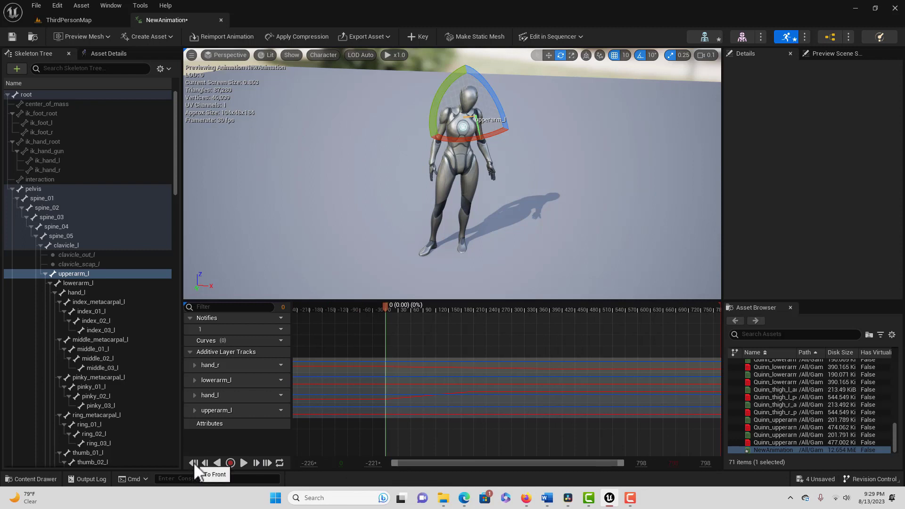
{"action": "left_click", "coordinate": [243, 462]}
{"action": "left_click", "coordinate": [234, 462]}
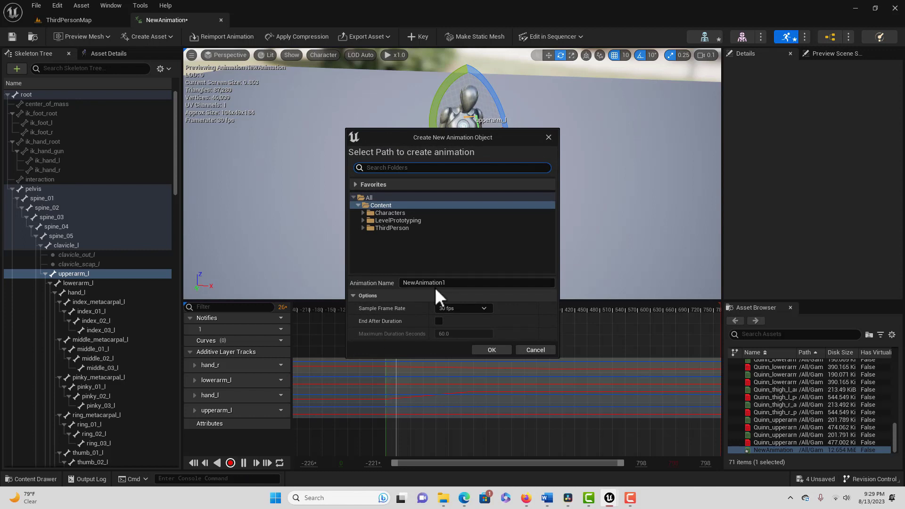
{"action": "left_click", "coordinate": [492, 350]}
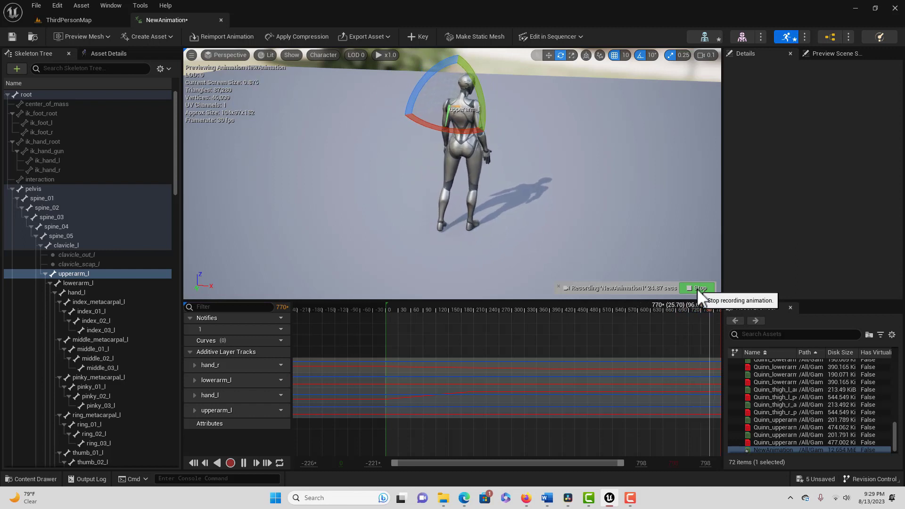
{"action": "left_click", "coordinate": [697, 288]}
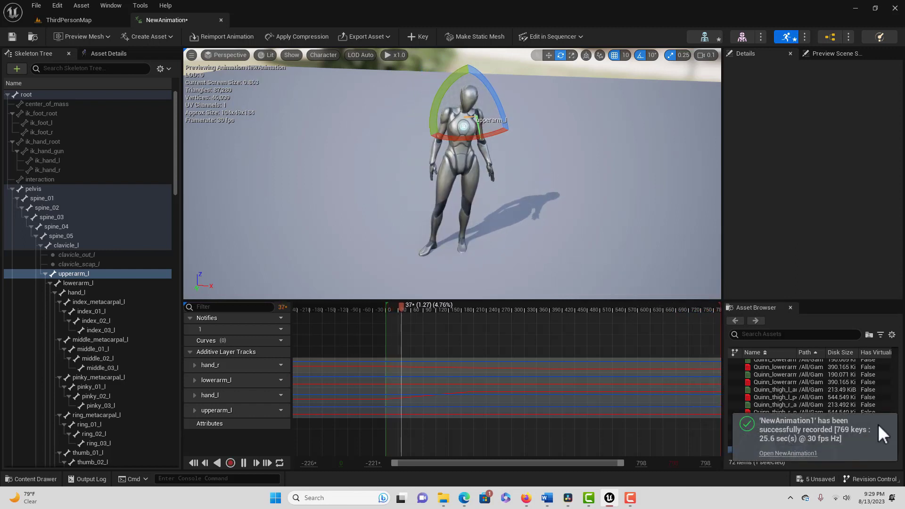
- Pause the preview, return to the ThirdPersonMap level, and Save All
{"action": "left_click", "coordinate": [244, 463]}
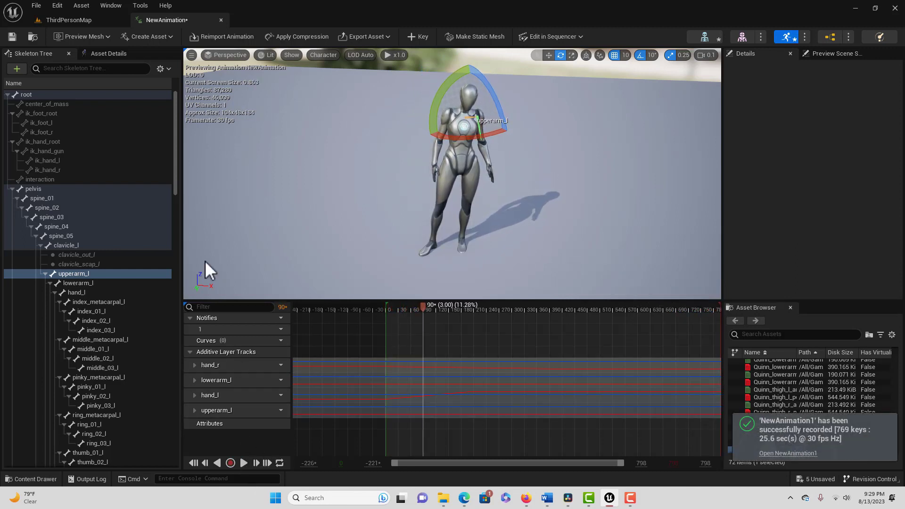
{"action": "left_click", "coordinate": [79, 21]}
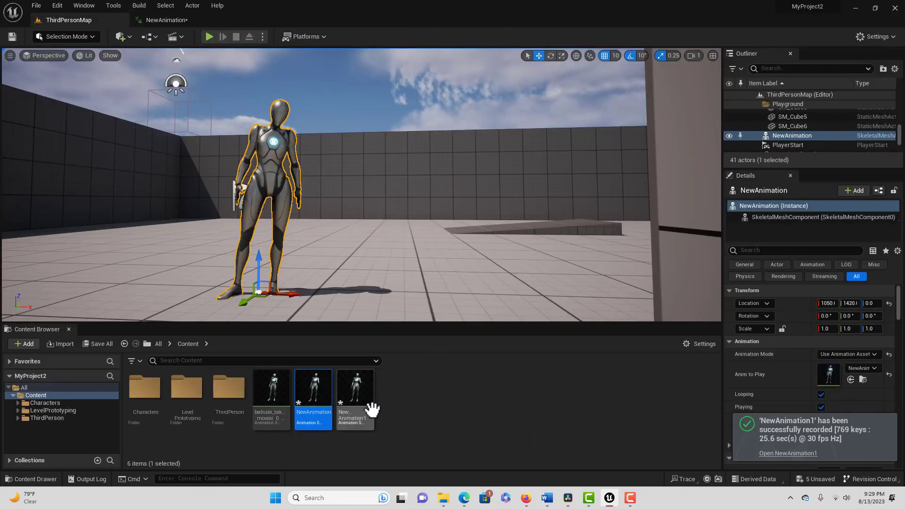
{"action": "left_click", "coordinate": [29, 7]}
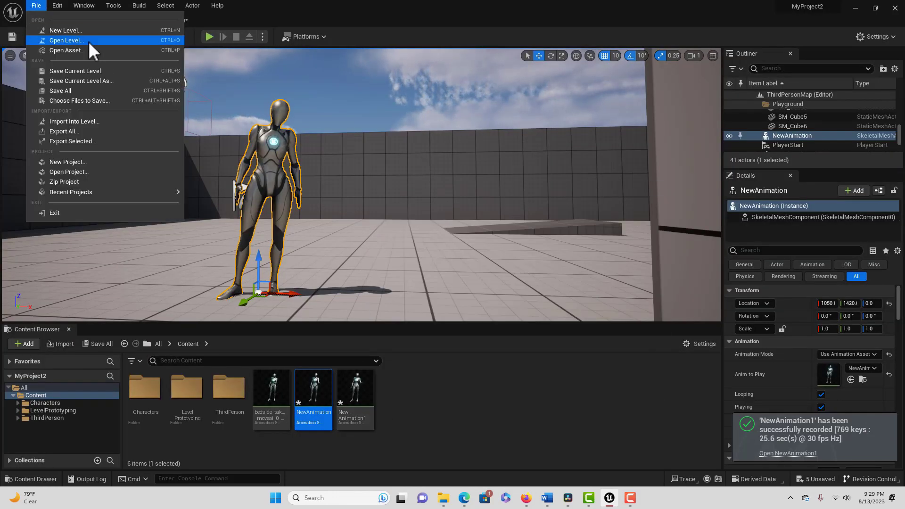
{"action": "left_click", "coordinate": [72, 90]}
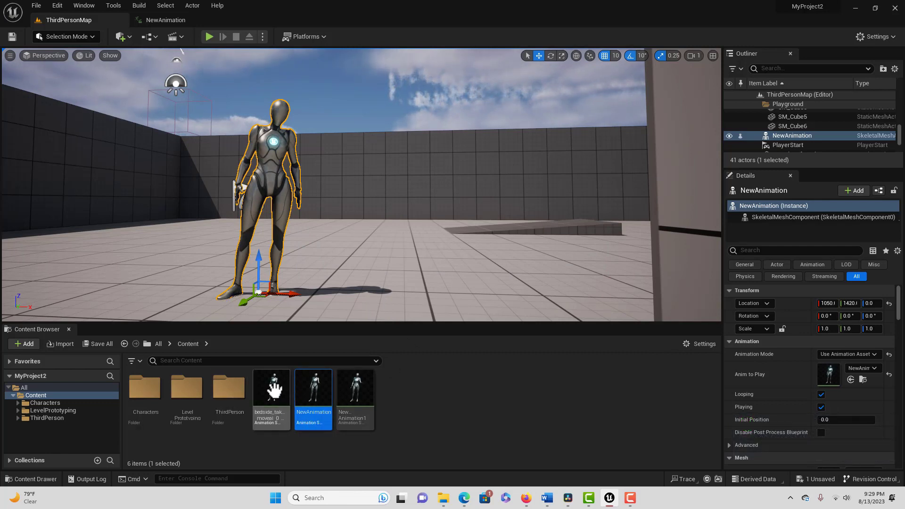
{"action": "mouse_move", "coordinate": [292, 394]}
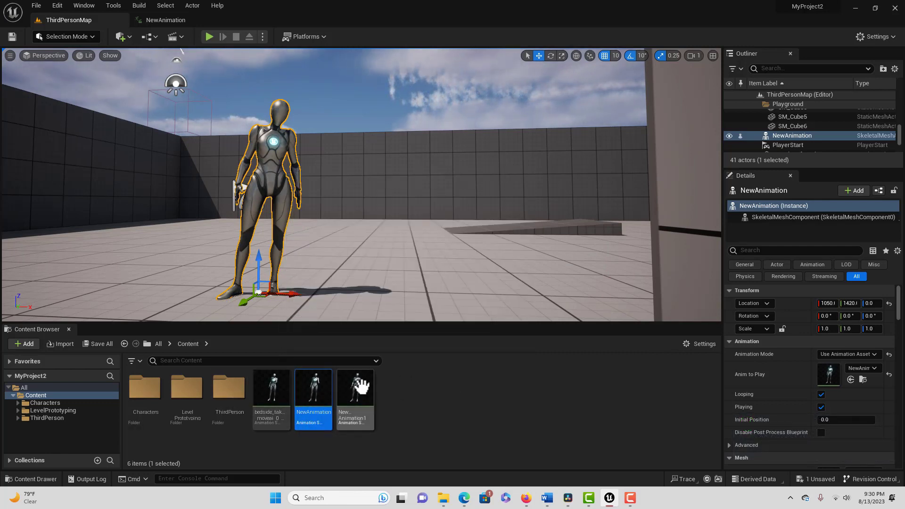
{"action": "mouse_move", "coordinate": [365, 388]}
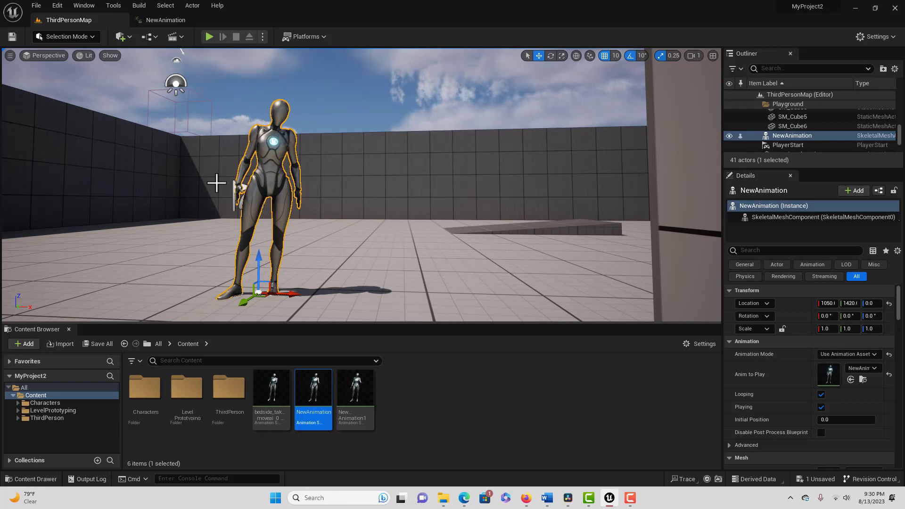
{"action": "scroll", "coordinate": [210, 184], "scroll_direction": "up", "scroll_amount": 2}
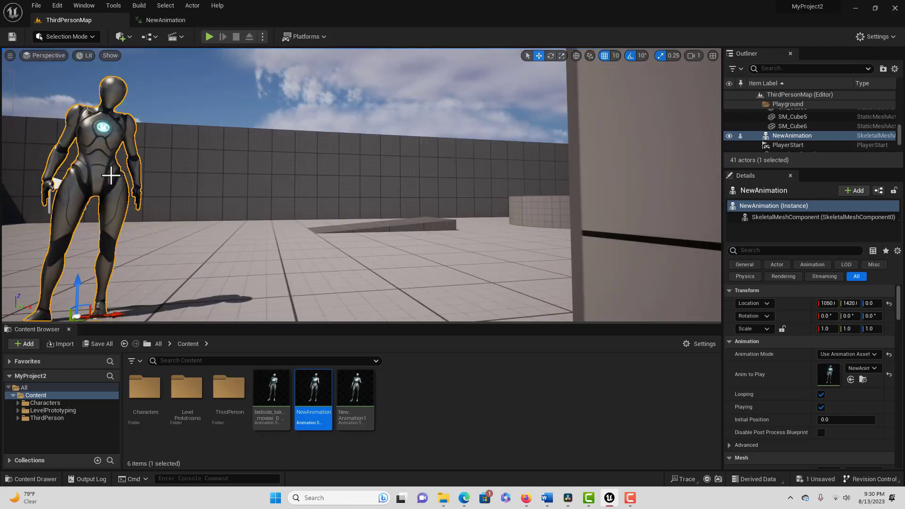
- Replace the NewAnimation actor with NewAnimation1 in the level and start a new play test
{"action": "key", "text": "Delete"}
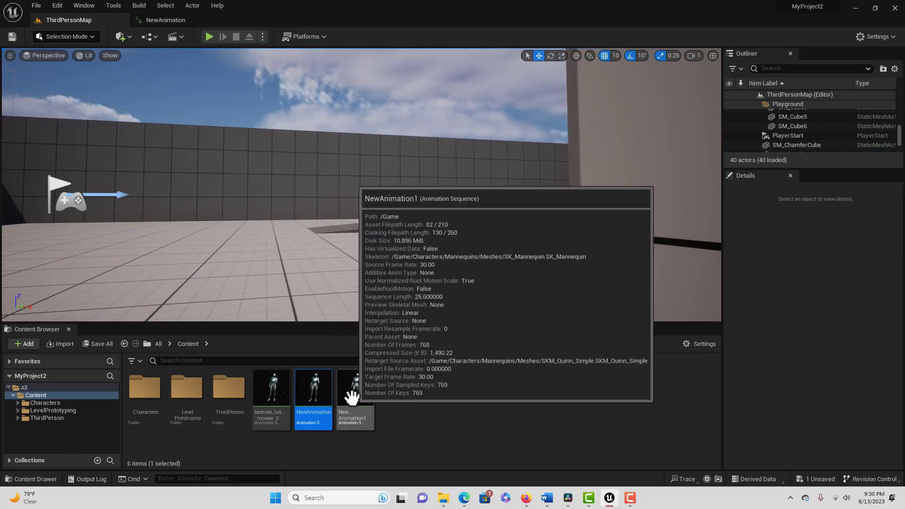
{"action": "left_click_drag", "start_coordinate": [352, 397], "coordinate": [249, 286]}
{"action": "scroll", "coordinate": [338, 253], "scroll_direction": "up", "scroll_amount": 2}
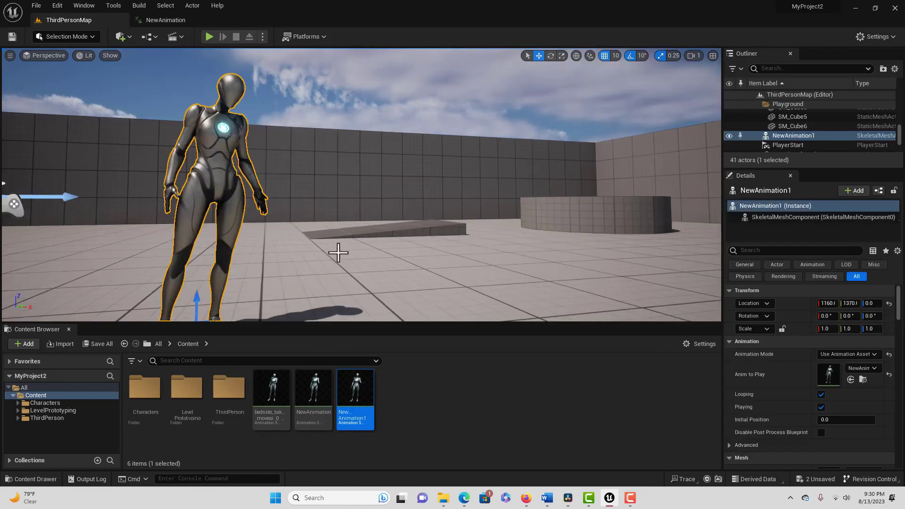
{"action": "scroll", "coordinate": [338, 253], "scroll_direction": "down", "scroll_amount": 3}
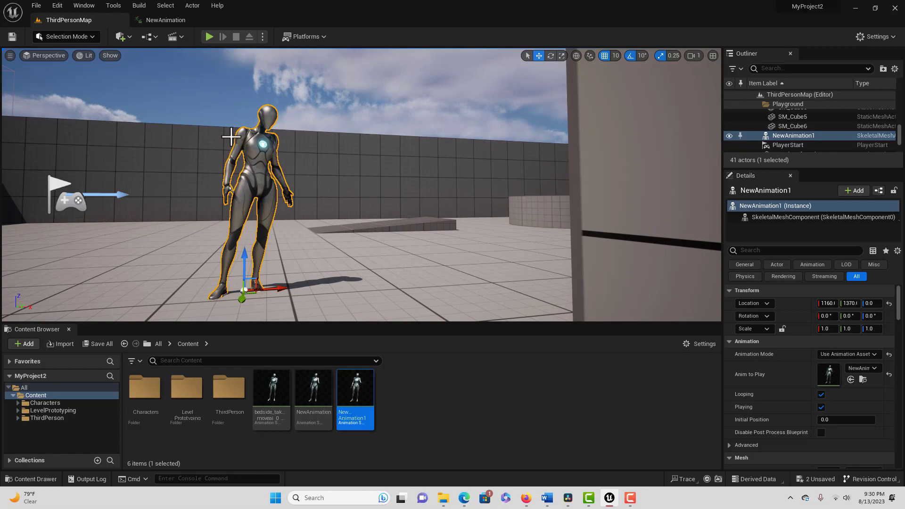
{"action": "left_click", "coordinate": [209, 37]}
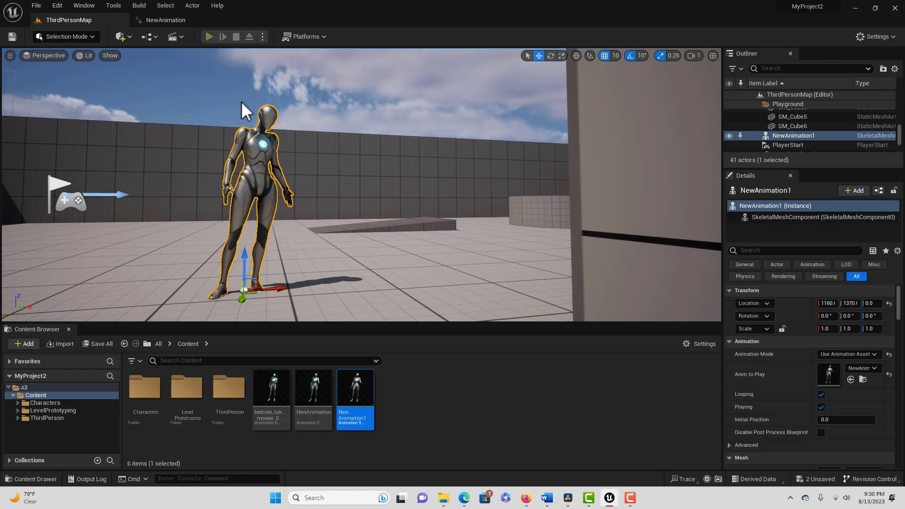
{"action": "key", "text": "w"}
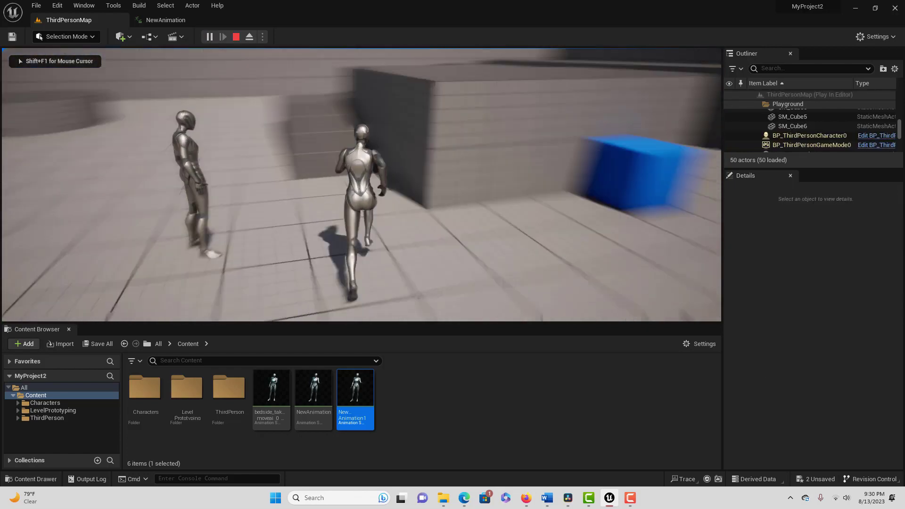